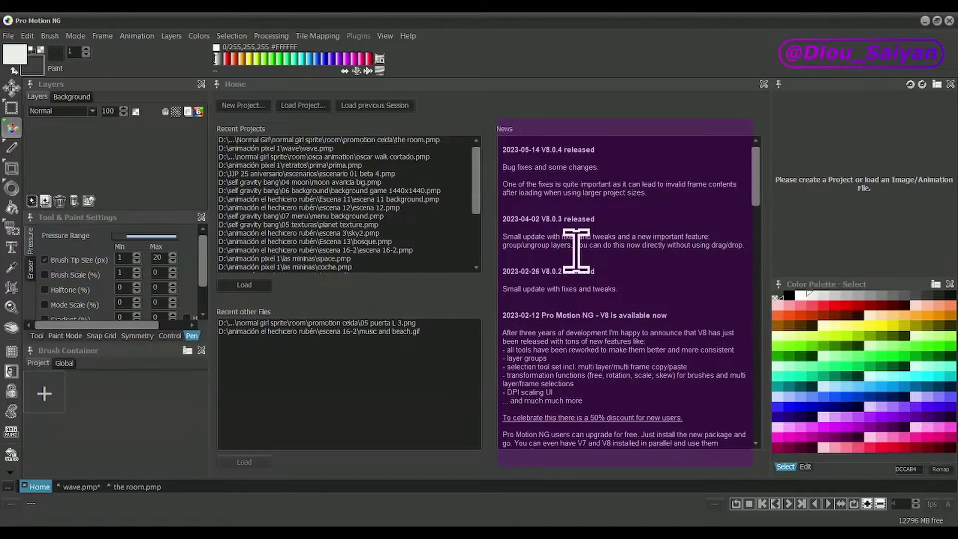
Bring the wave.pmp beach animation forward and browse the File, Brush, View and Help menus without choosing anything.
click(80, 487)
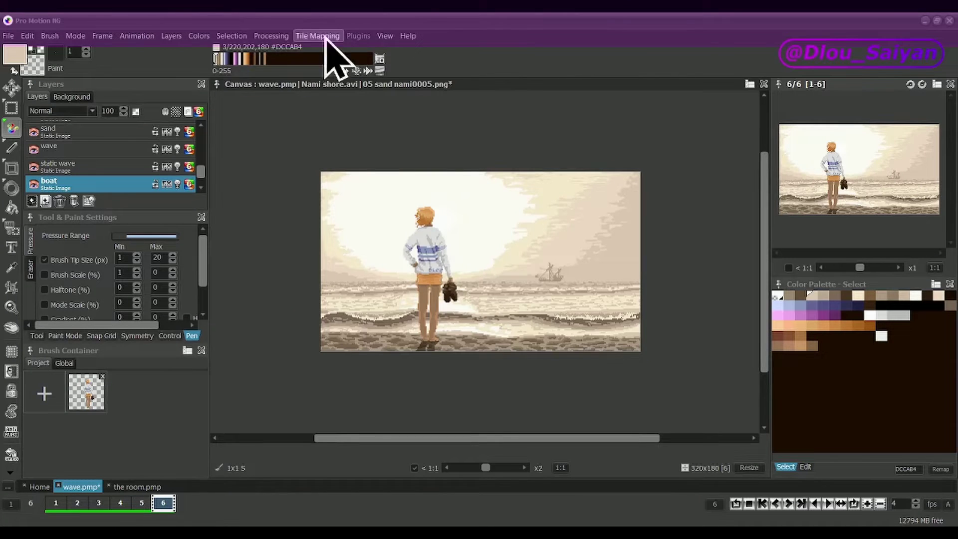
click(8, 36)
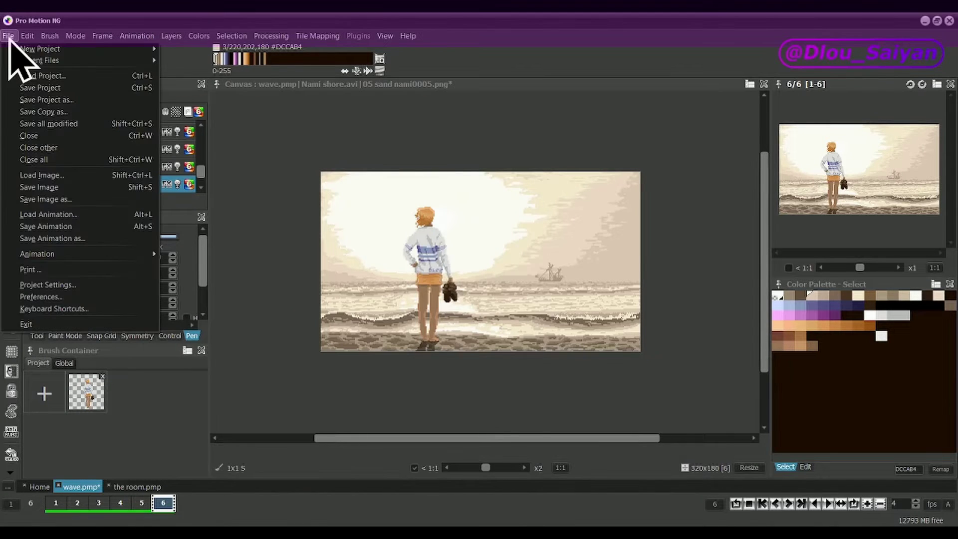
mouse_move(27, 58)
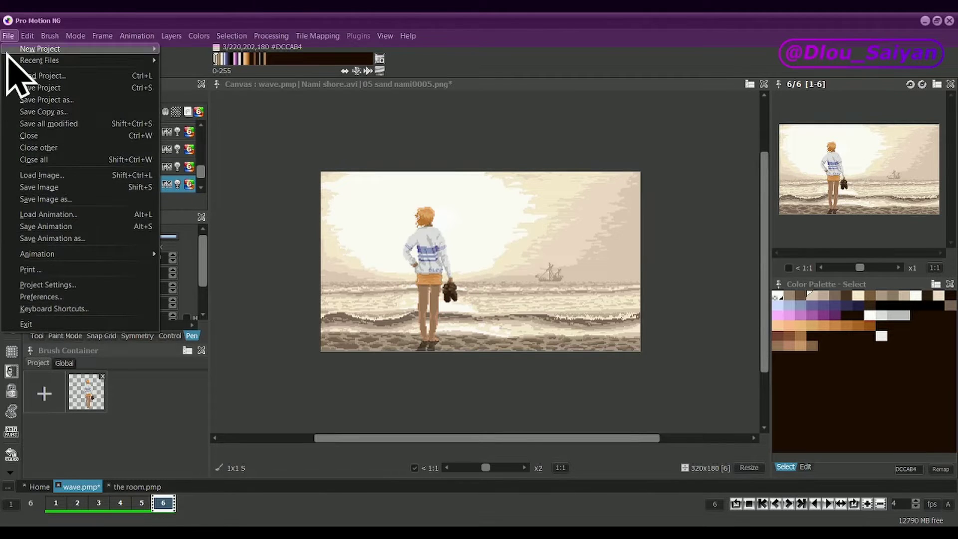
click(408, 36)
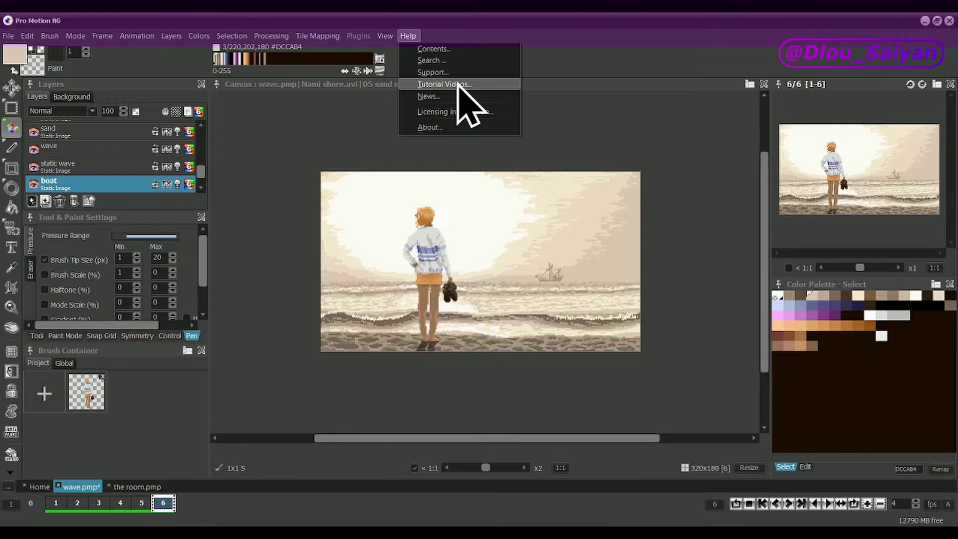
click(494, 114)
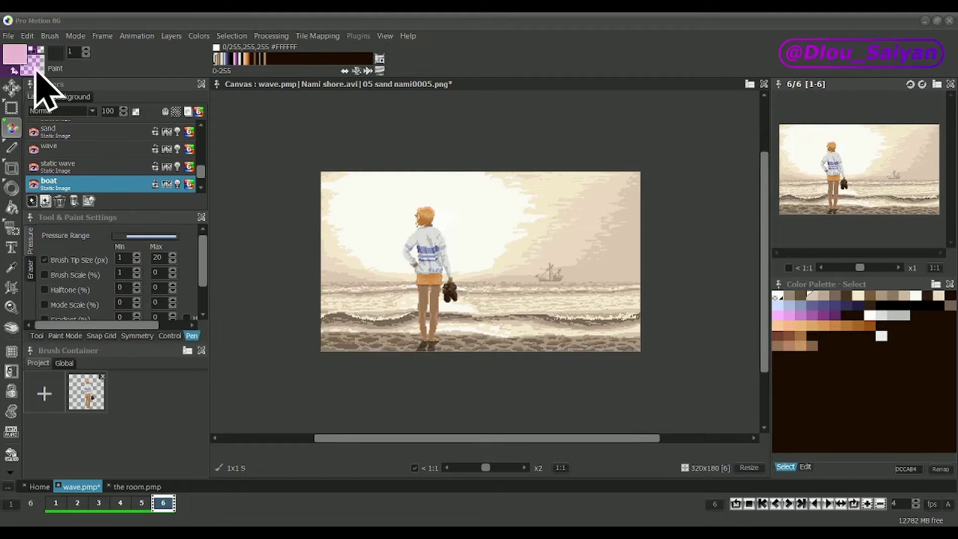
Select the brush-size field, then make dark brown #1C0E04 the current drawing colour.
click(78, 52)
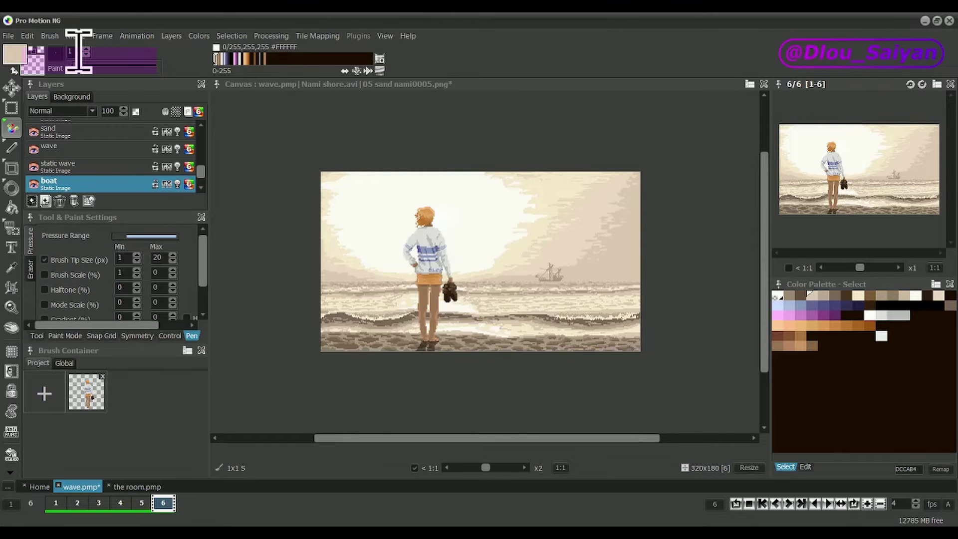
click(294, 55)
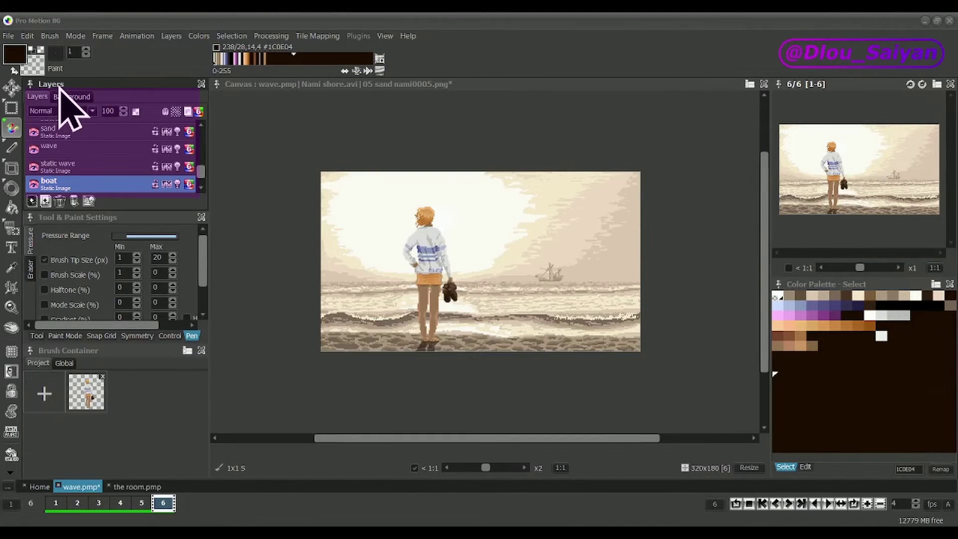
click(68, 112)
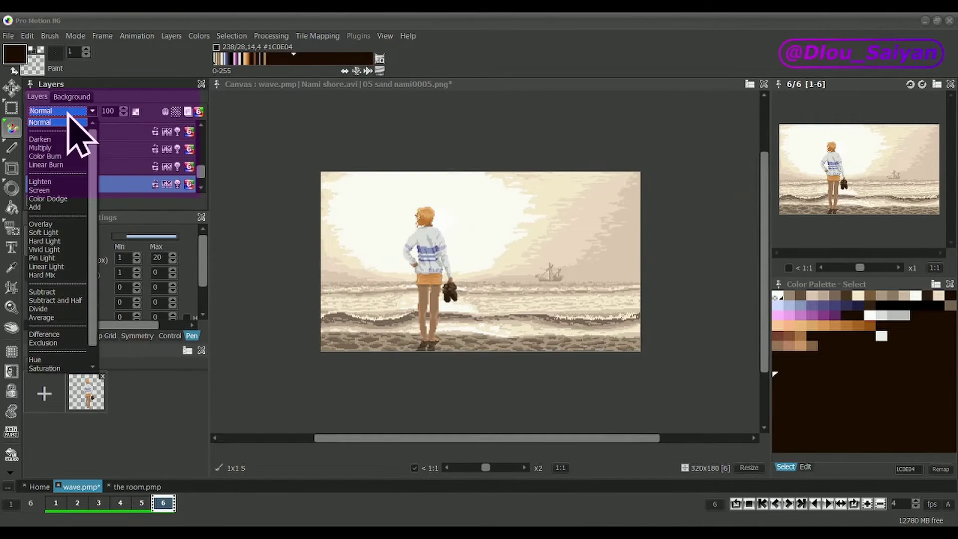
click(109, 113)
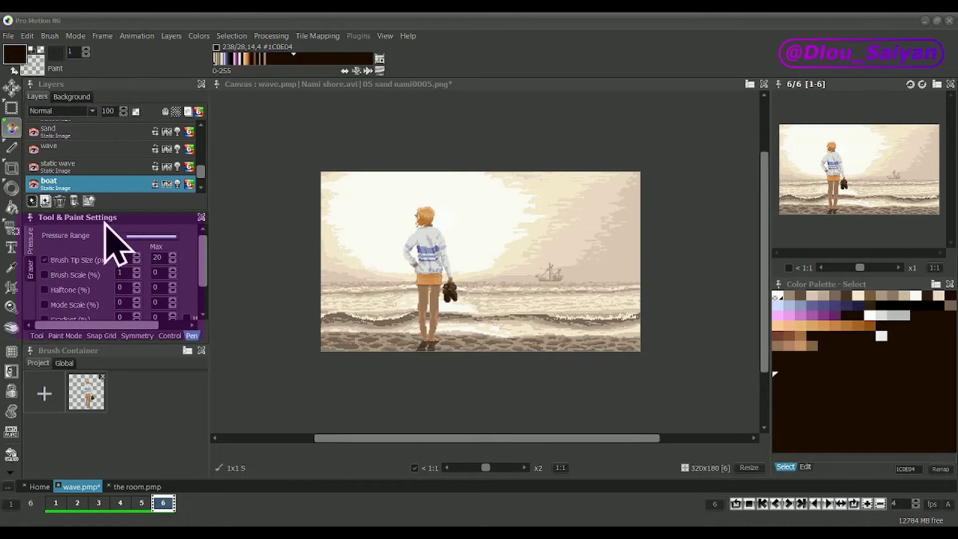
click(38, 337)
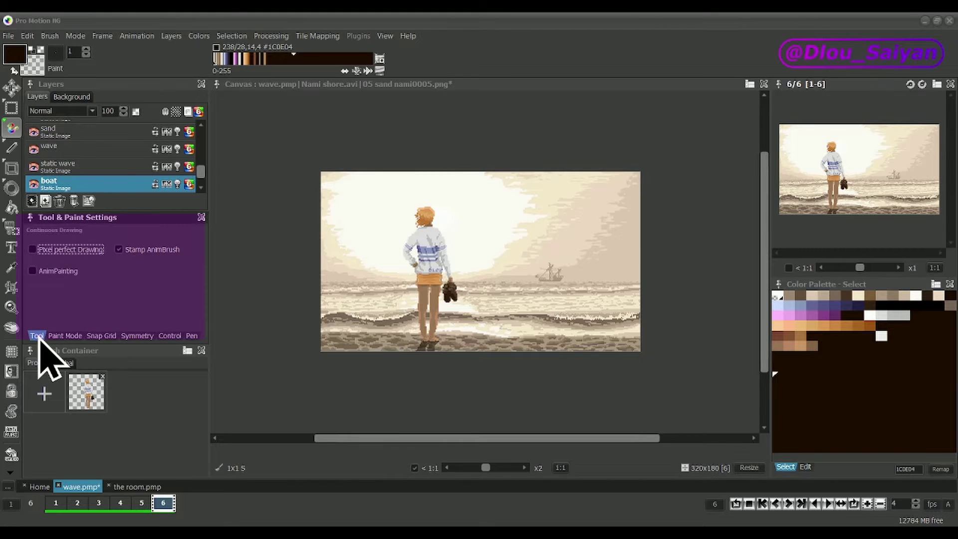
click(70, 336)
click(100, 336)
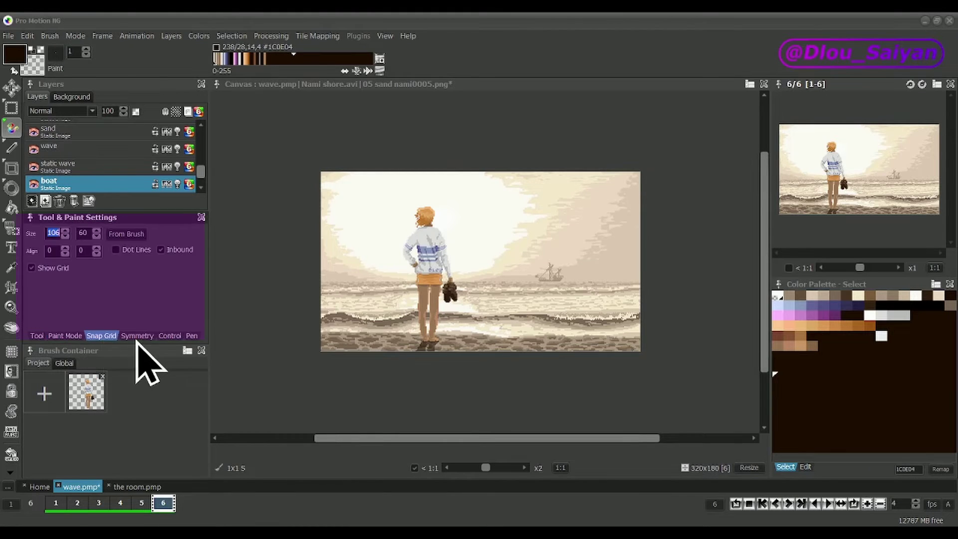
click(149, 336)
click(192, 336)
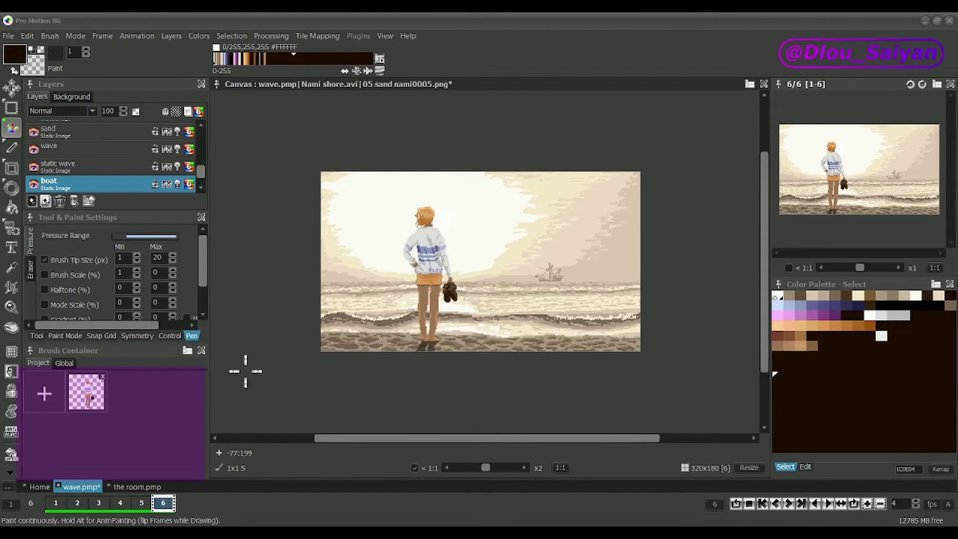
key(b)
Capture a 100x66 area of the beach scene as a brush and store it in the Brush Container.
drag(503, 235, 604, 300)
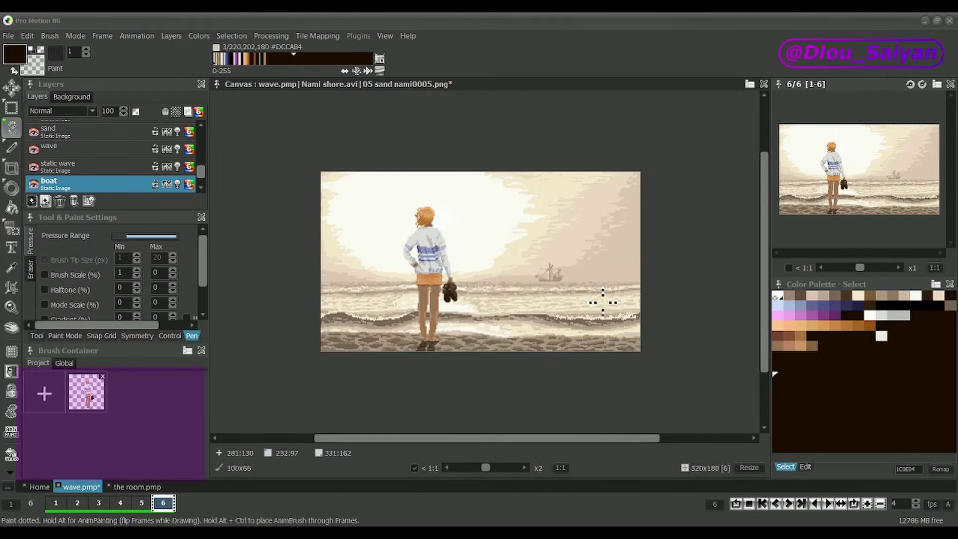
click(57, 396)
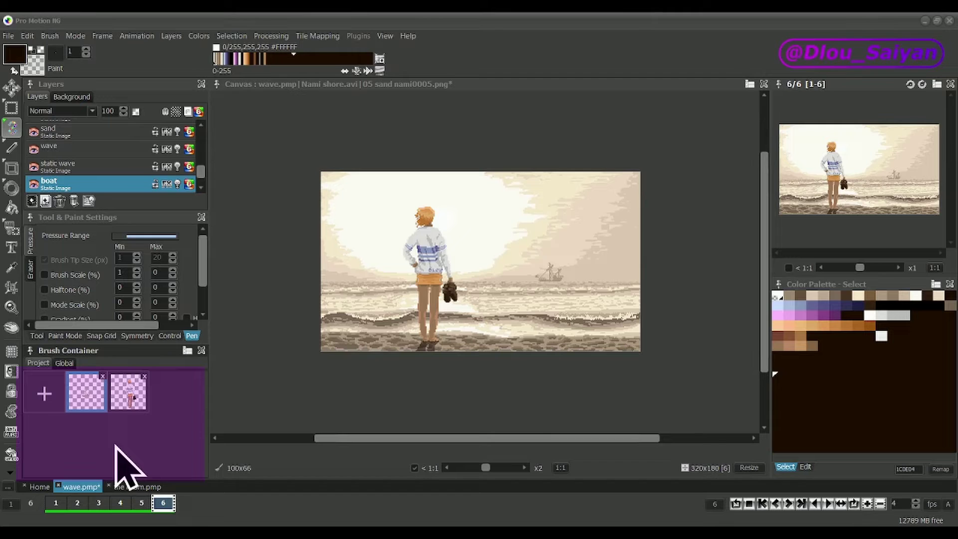
click(127, 393)
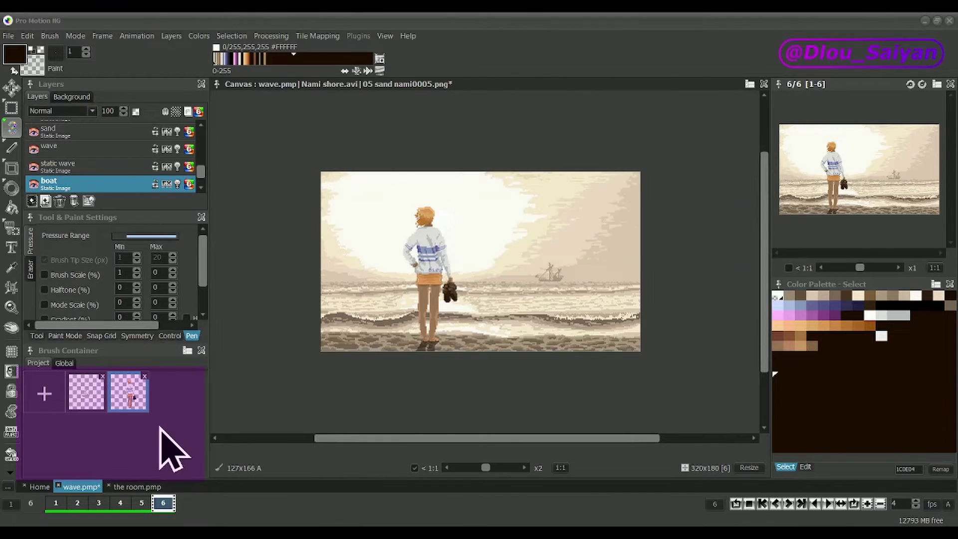
Reset to the default single-pixel brush and switch to Home and back to wave.pmp.
key(period)
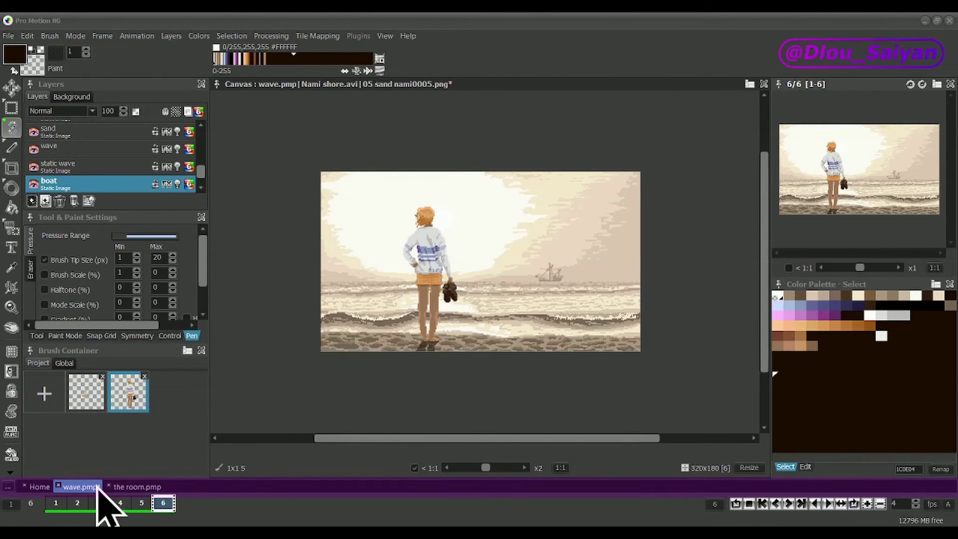
click(36, 487)
click(77, 487)
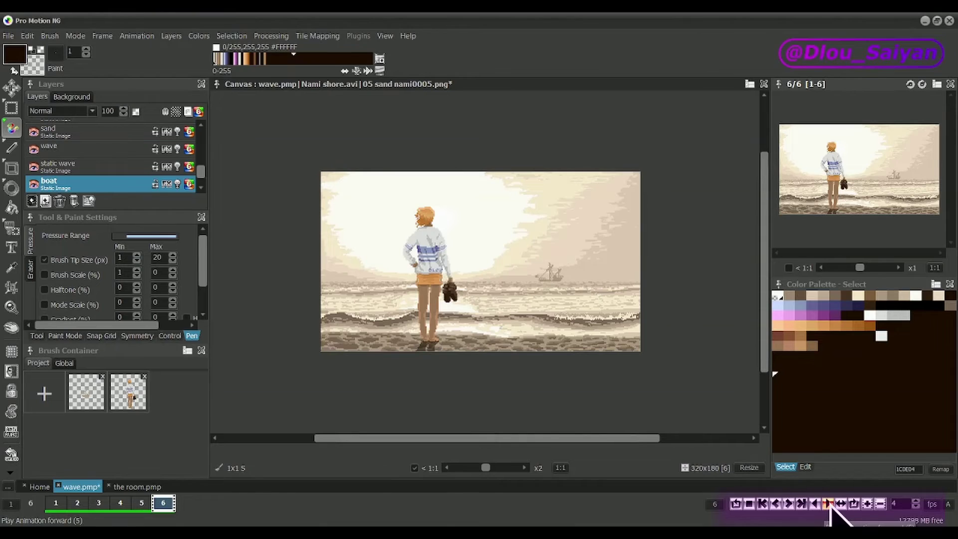
click(932, 504)
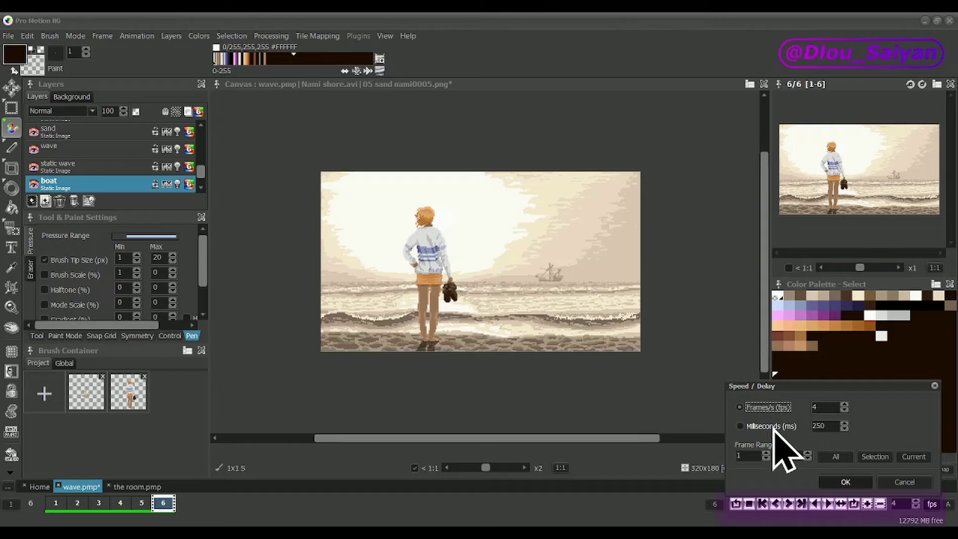
key(Escape)
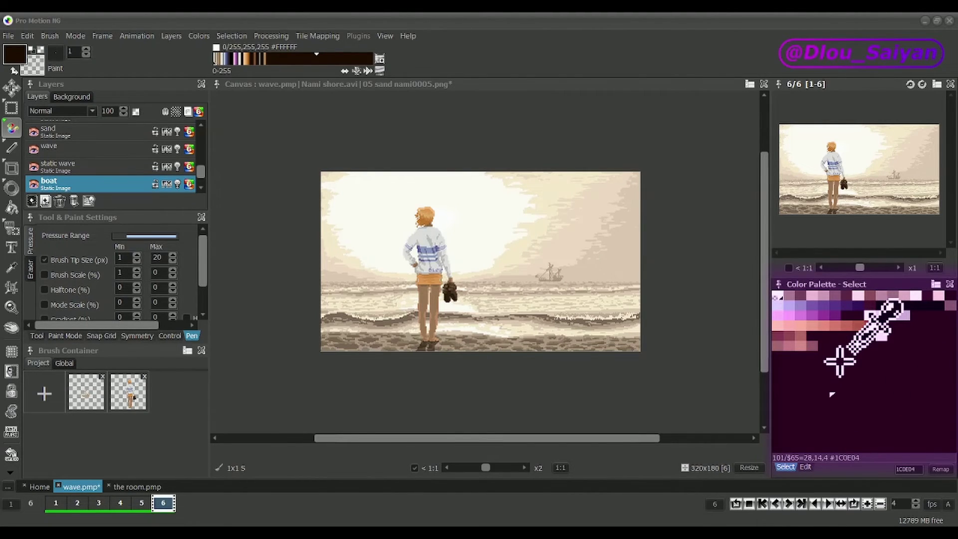
double_click(809, 295)
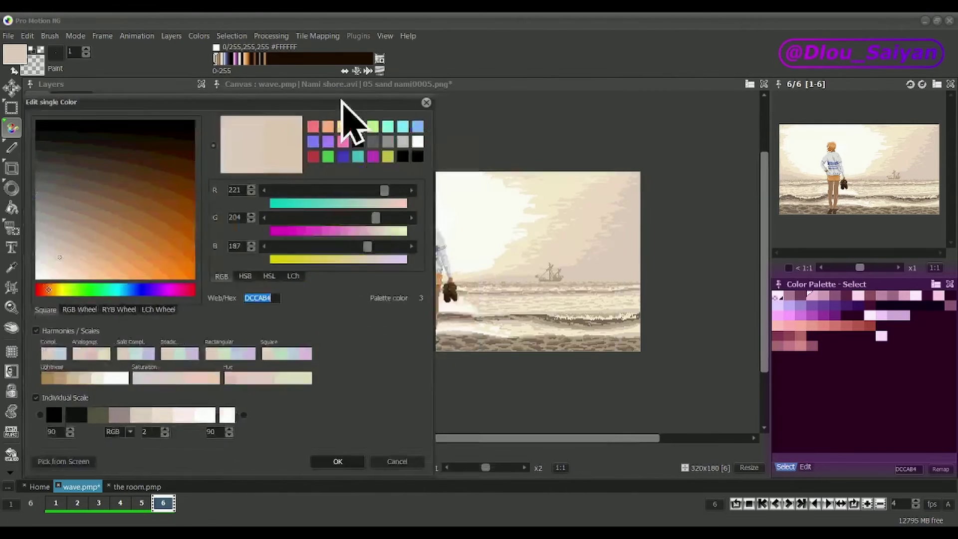
Try a darker tone for palette colour 3 and discard it, then put the palette in edit-and-move mode.
drag(341, 101, 260, 125)
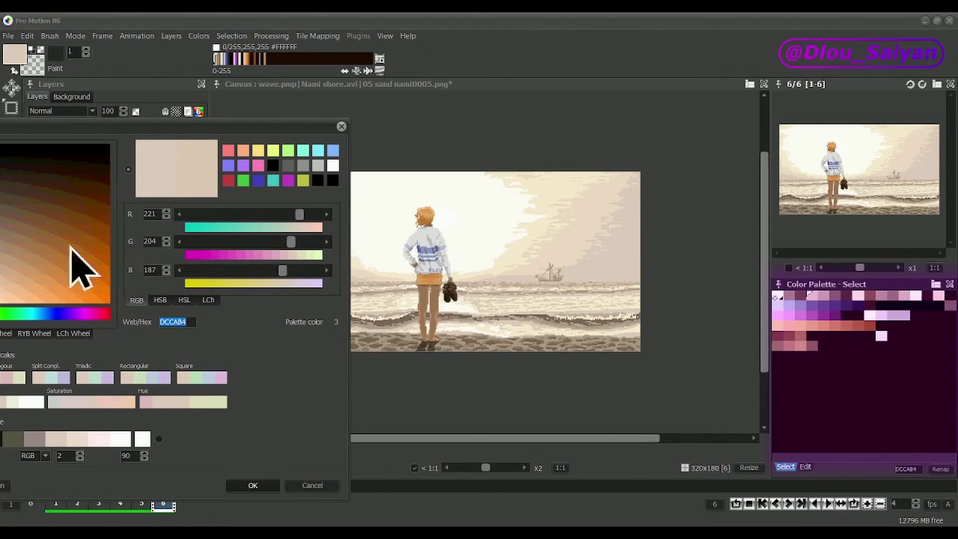
drag(70, 294, 33, 296)
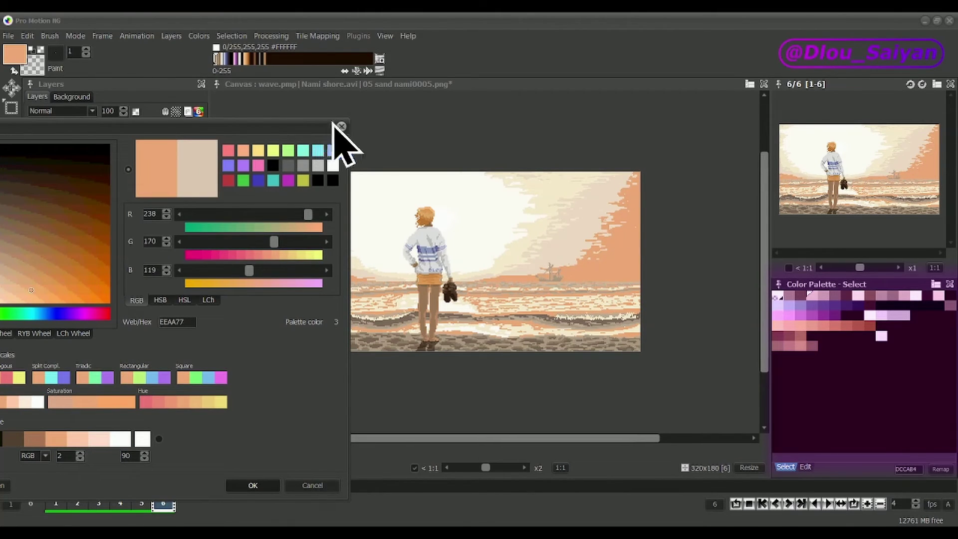
click(342, 126)
click(805, 467)
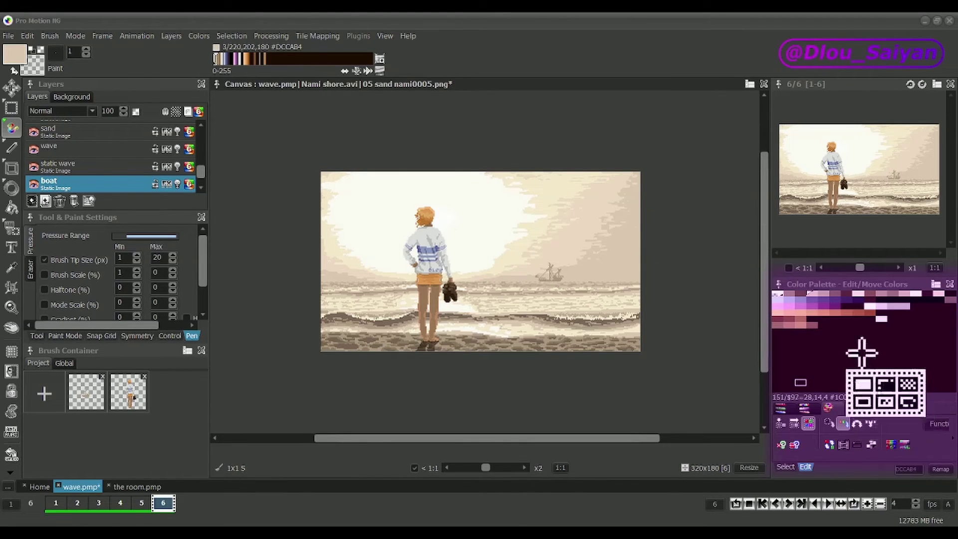
drag(798, 294, 885, 391)
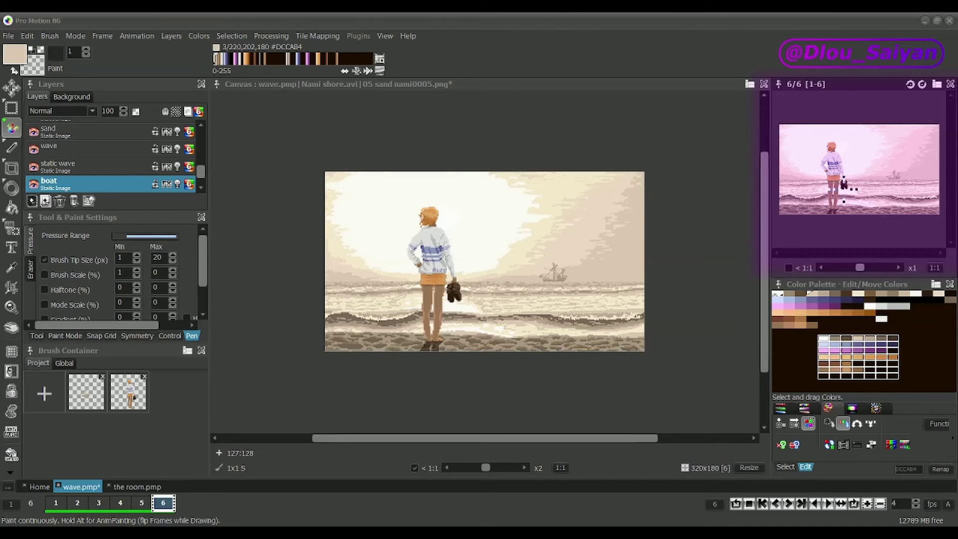
Zoom the canvas in and out and drag the selected block of palette colours.
scroll(429, 250, up, 5)
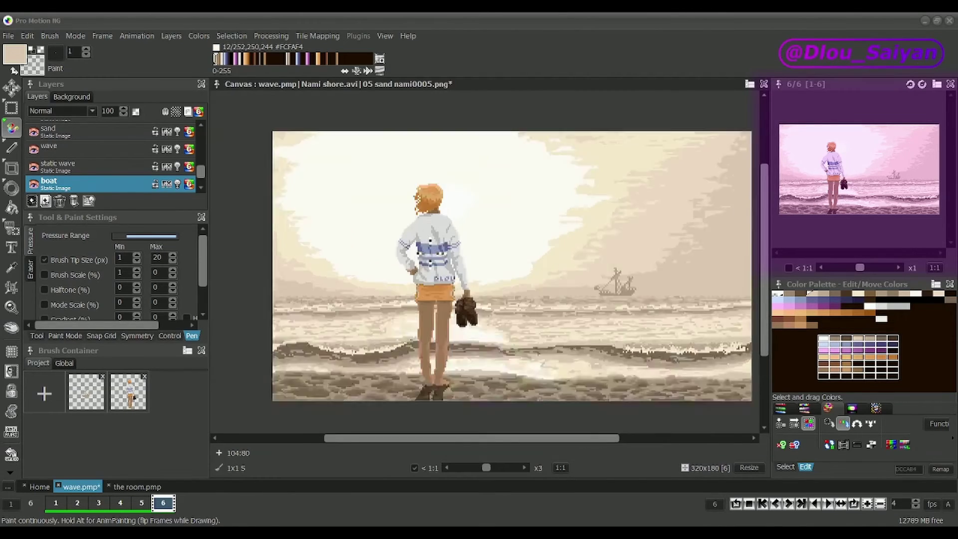
scroll(430, 253, up, 4)
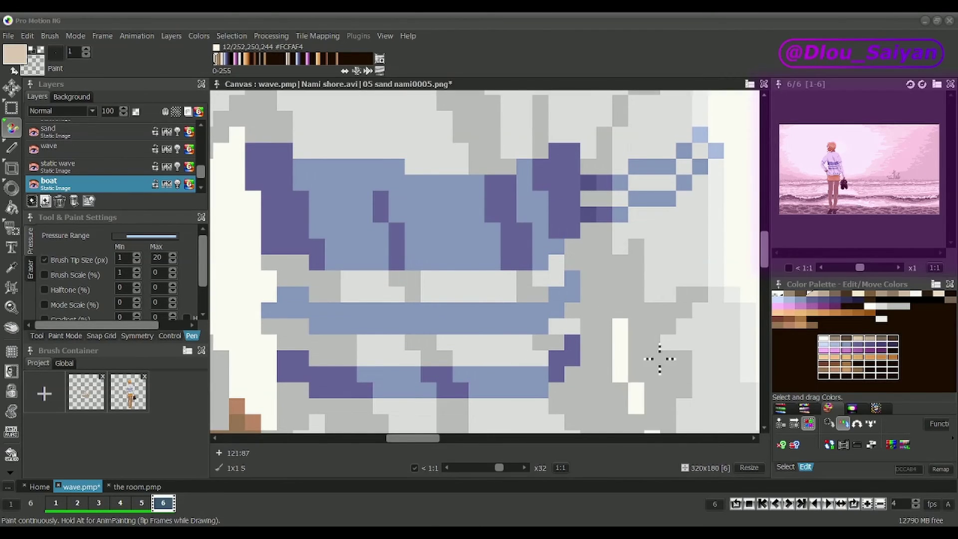
scroll(659, 352, down, 3)
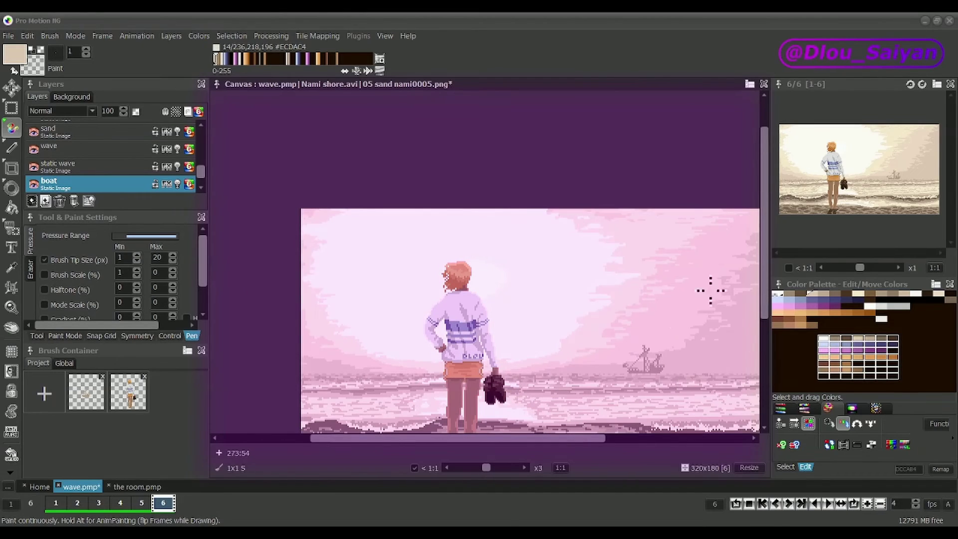
drag(766, 278, 765, 309)
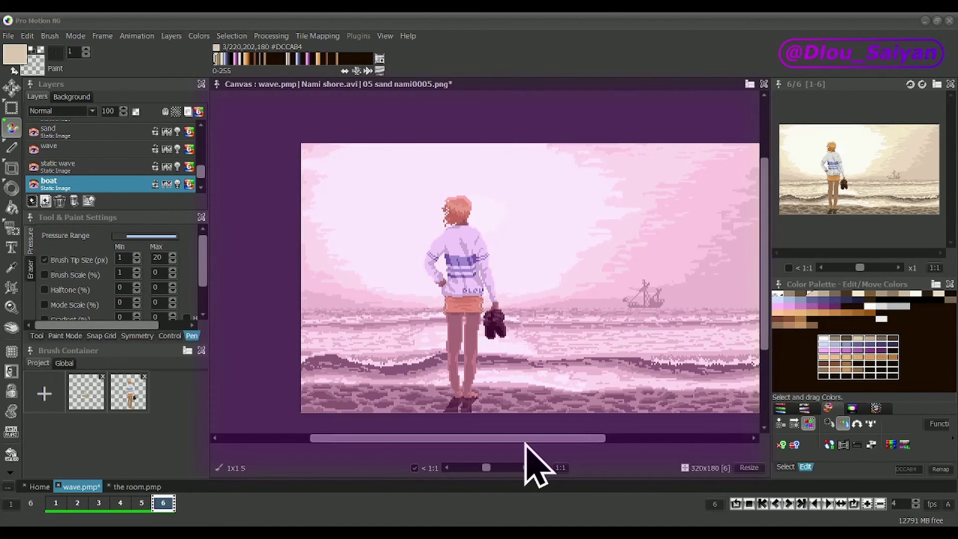
Re-dock the canvas panel in a new spot and pull the Layers panel out of its dock.
scroll(523, 432, right, 2)
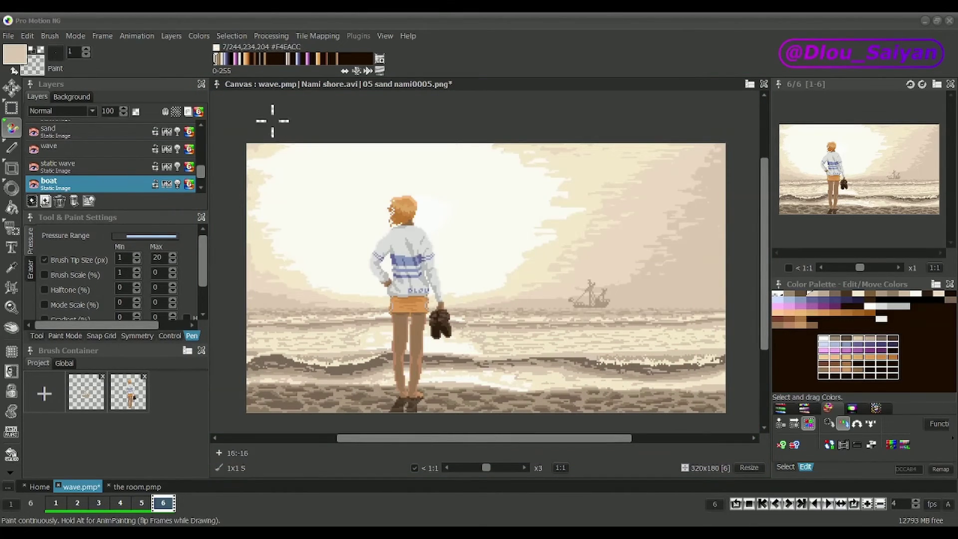
drag(266, 85, 460, 171)
drag(118, 83, 399, 98)
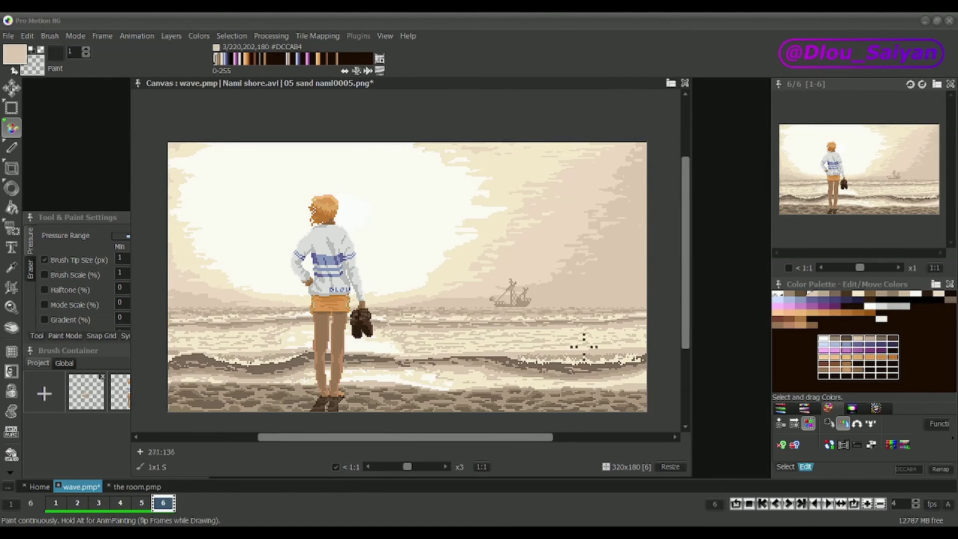
Apply Set Default Layout from View > Window Layouts to redock the layers panel at left.
click(385, 39)
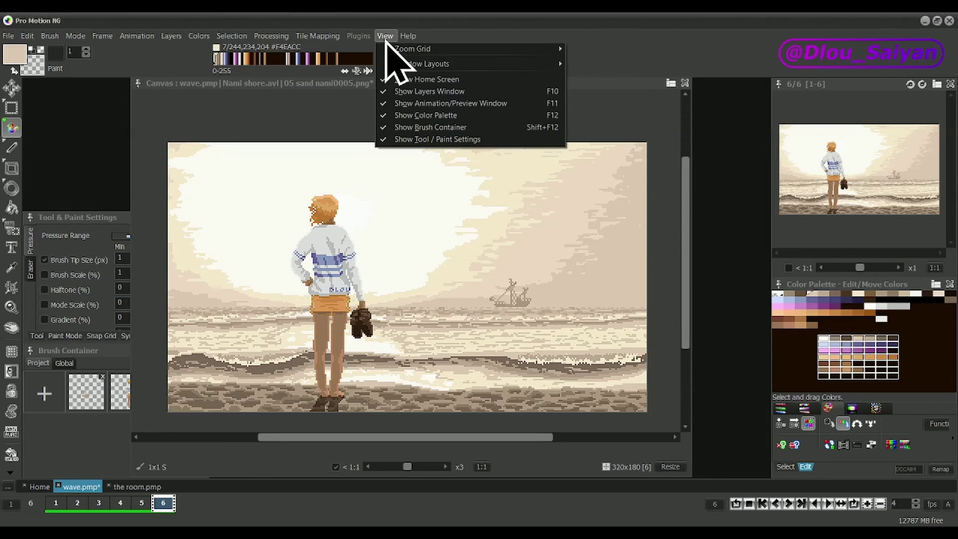
mouse_move(448, 69)
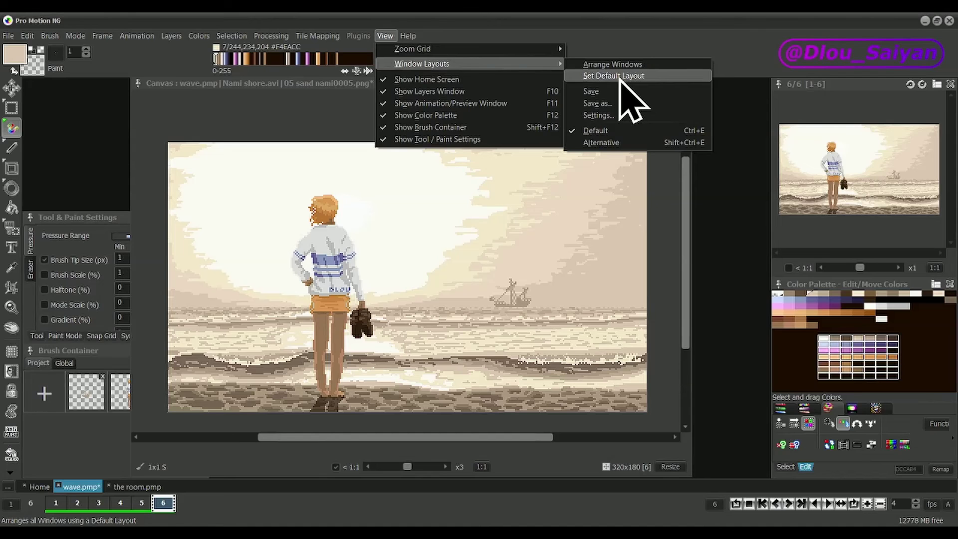
mouse_move(621, 80)
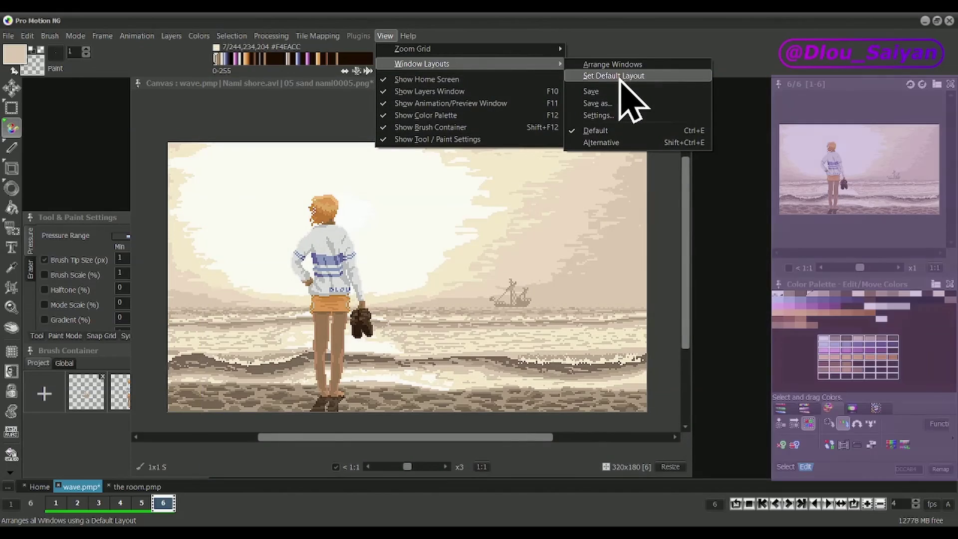
click(618, 76)
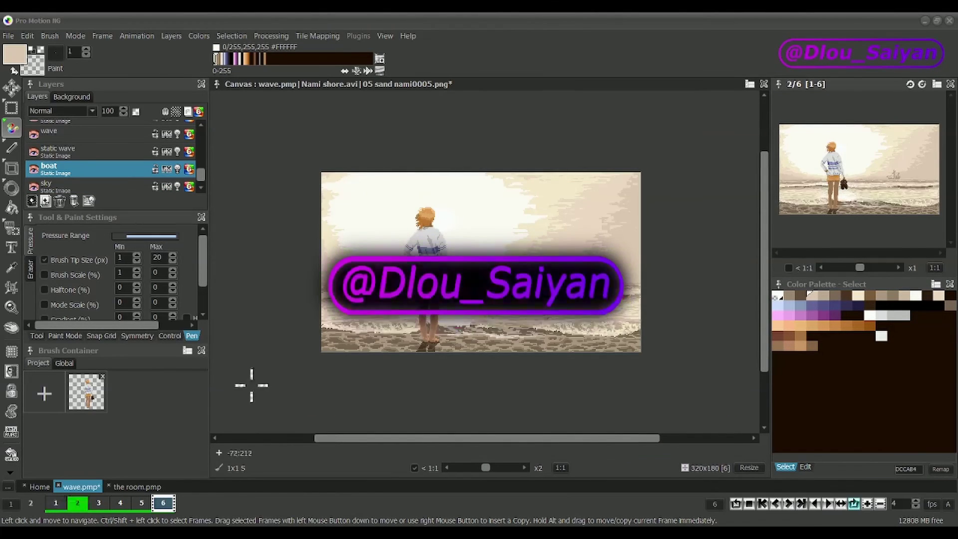